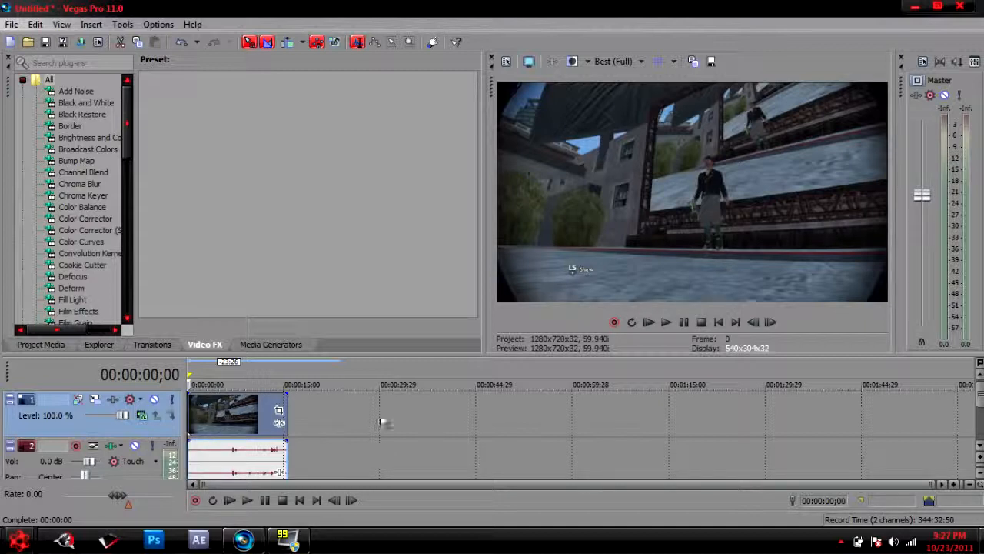
In the project properties, make all new projects start with the current video settings and close the dialog.
click(504, 62)
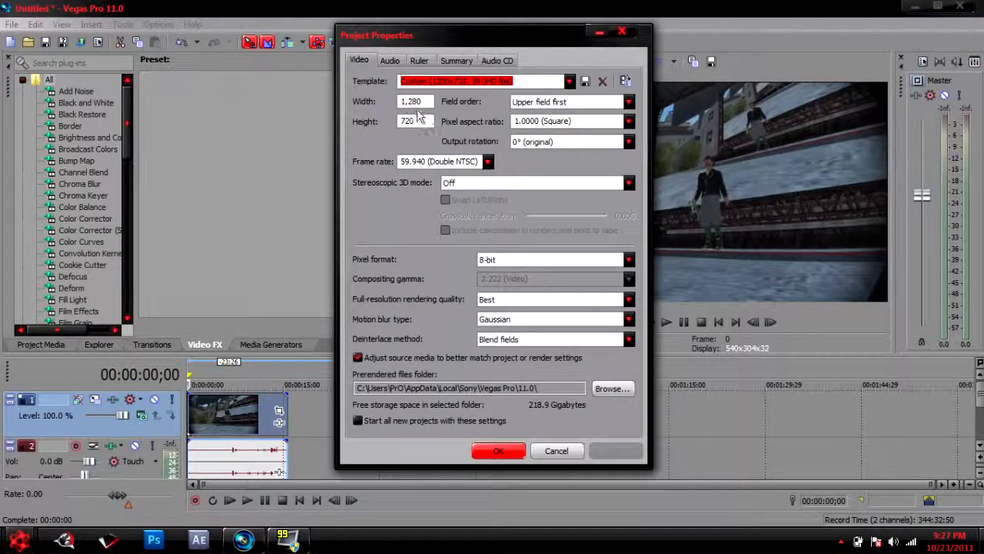
click(422, 129)
click(424, 422)
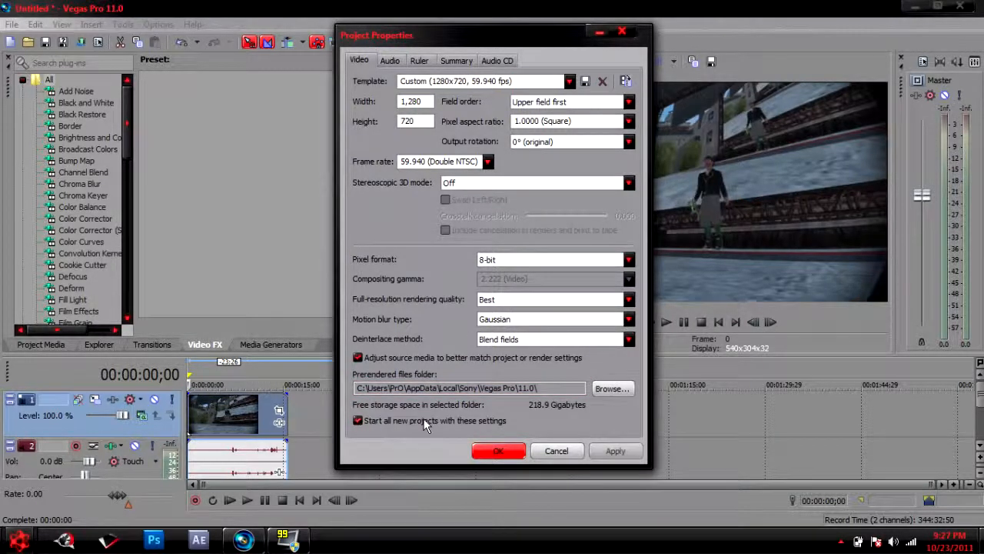
click(537, 450)
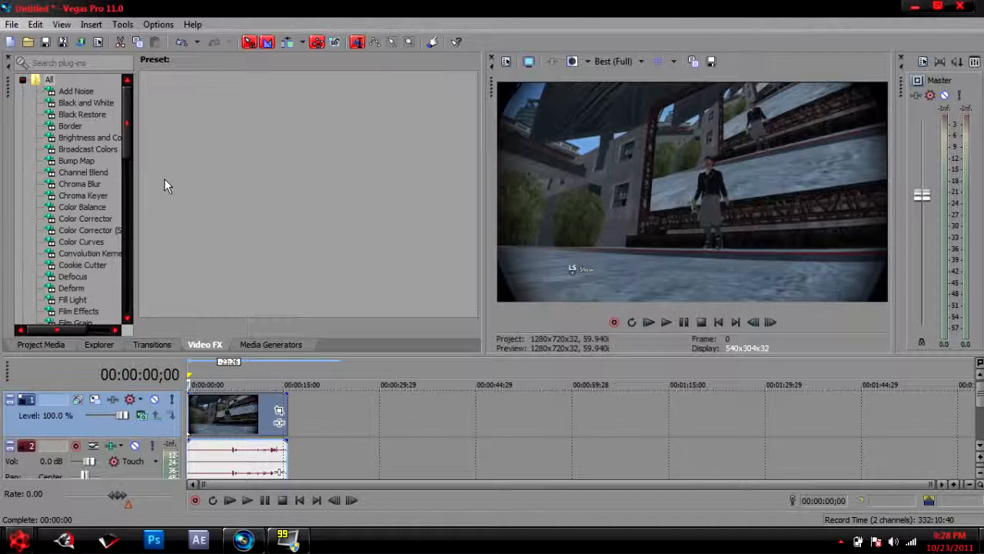
Start a Render As export and show the templates of the MainConcept AVC/AAC (*.mp4) format.
click(83, 45)
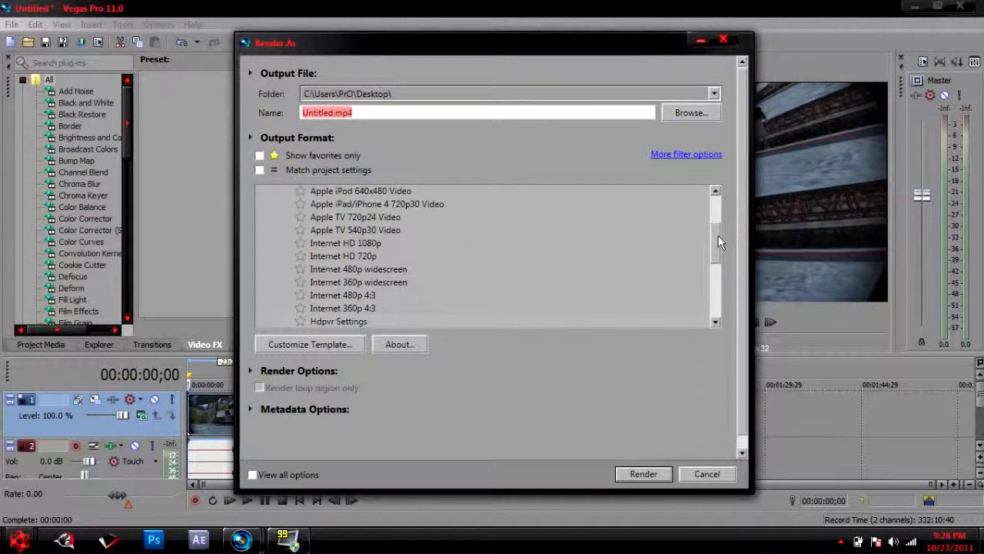
drag(718, 236, 712, 202)
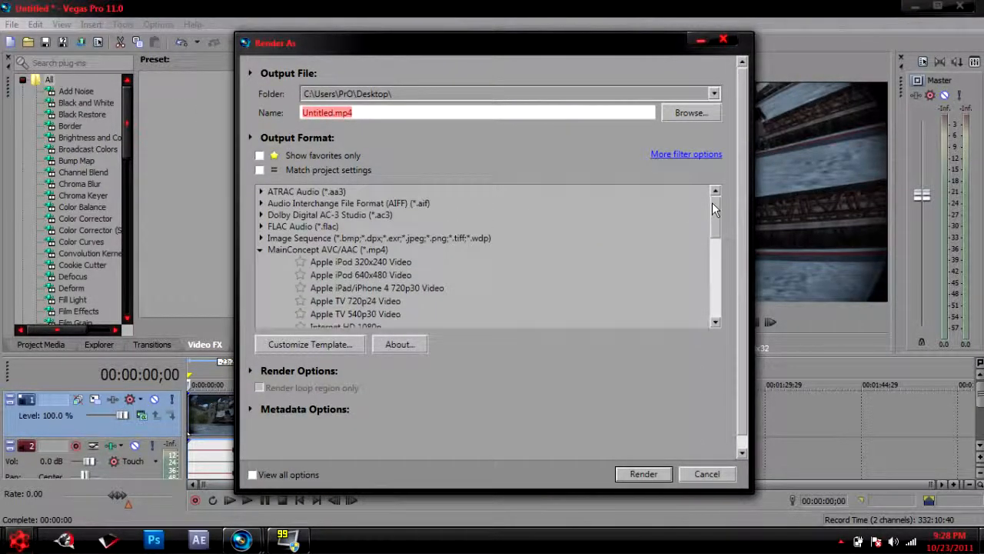
click(261, 250)
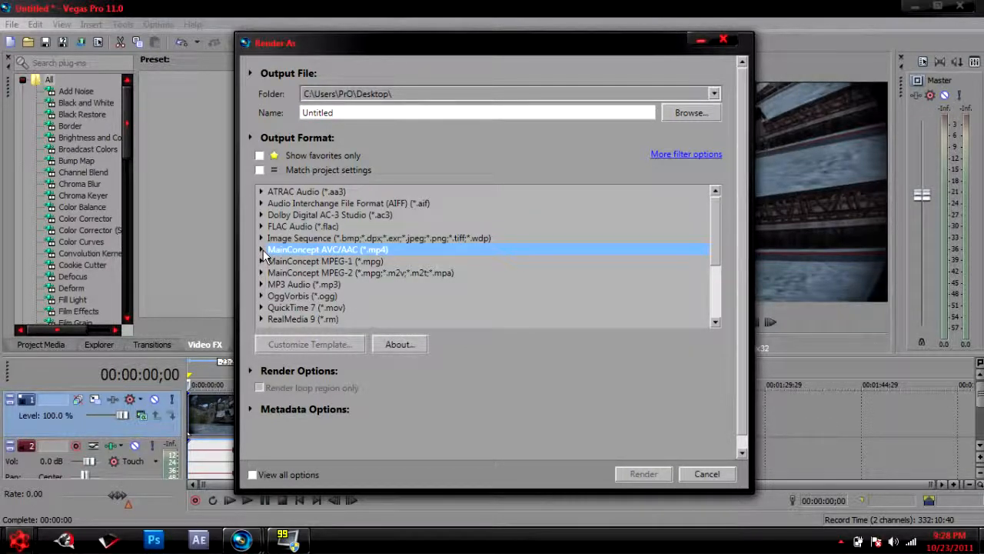
click(262, 250)
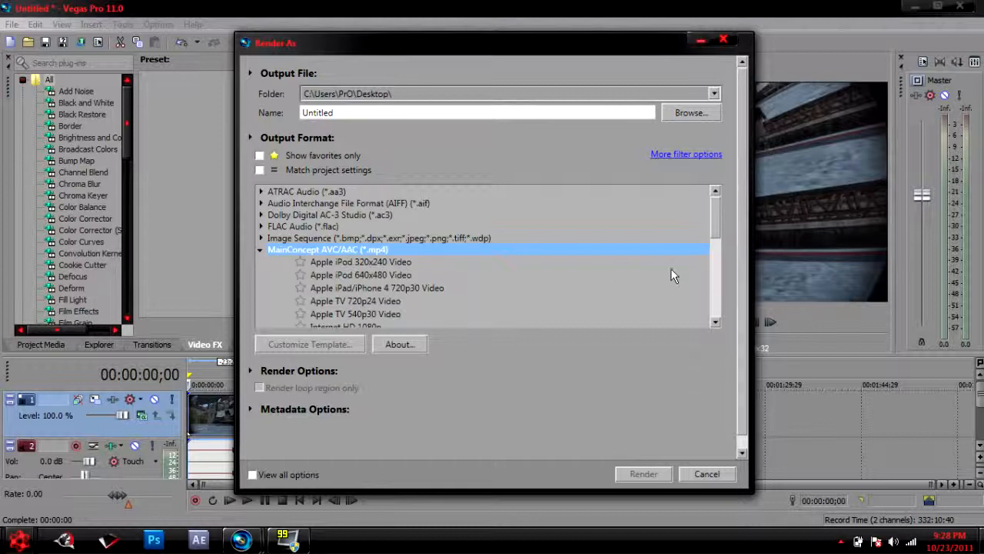
Look through the MainConcept AVC/AAC templates, including the custom Hdpvr Settings entry.
drag(713, 216, 709, 254)
click(344, 267)
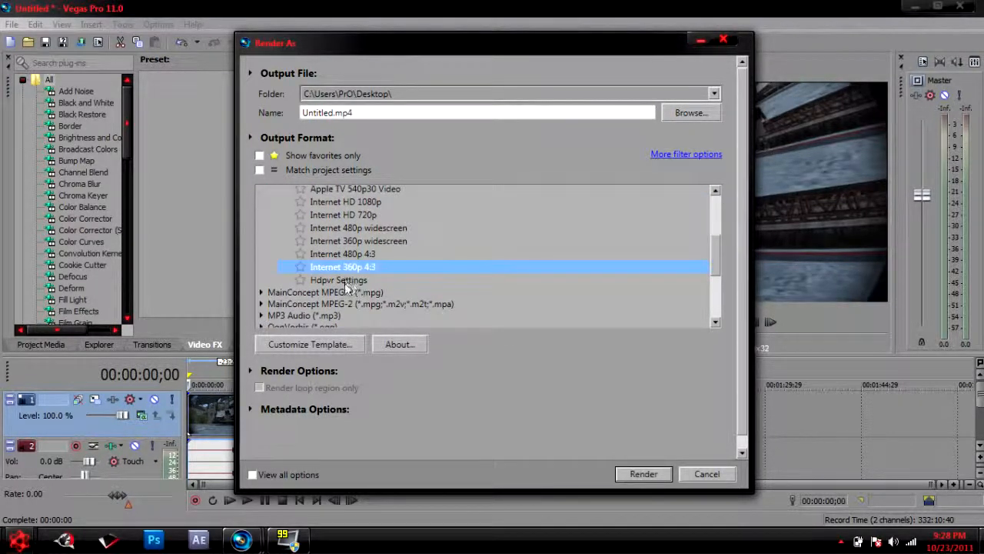
click(346, 281)
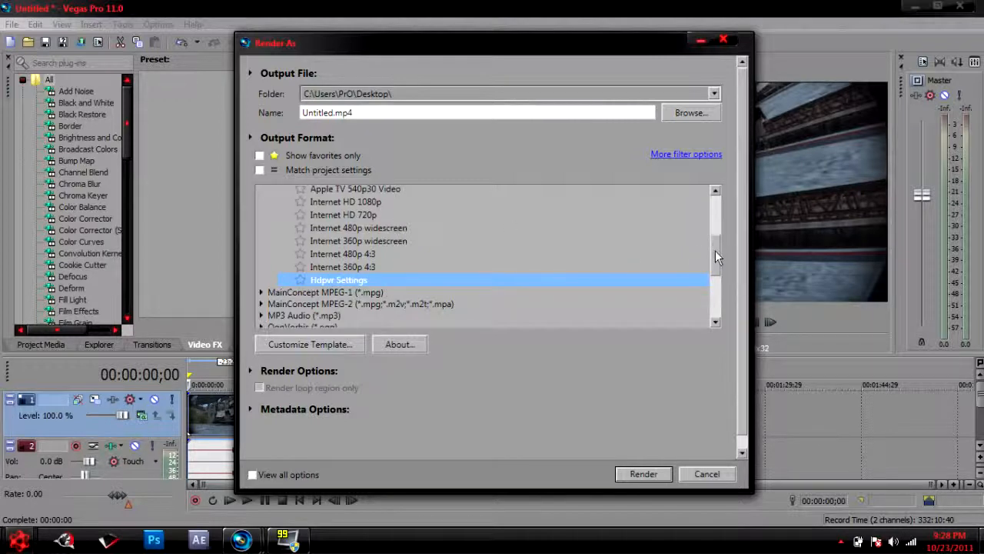
drag(716, 250, 715, 244)
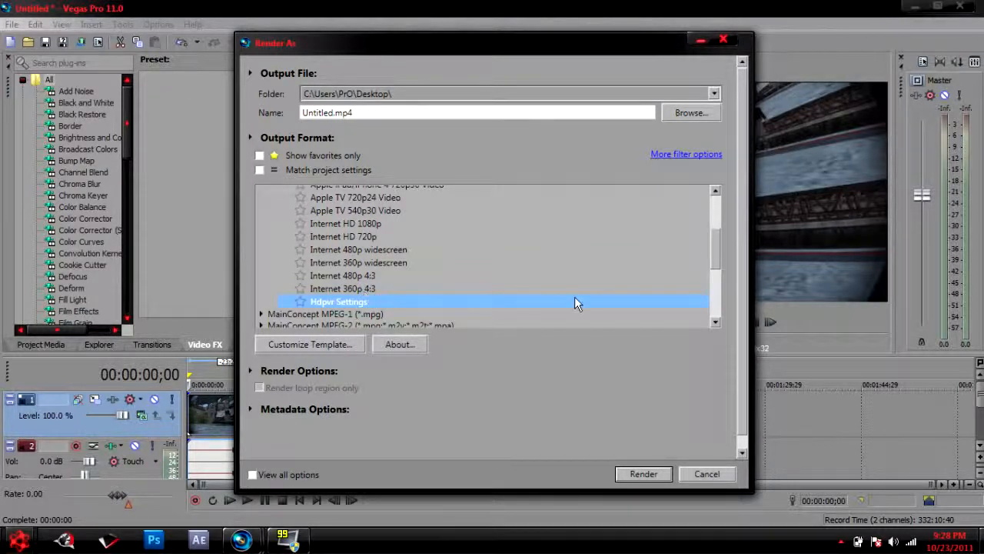
mouse_move(714, 242)
mouse_down()
mouse_move(711, 222)
mouse_move(711, 238)
mouse_up()
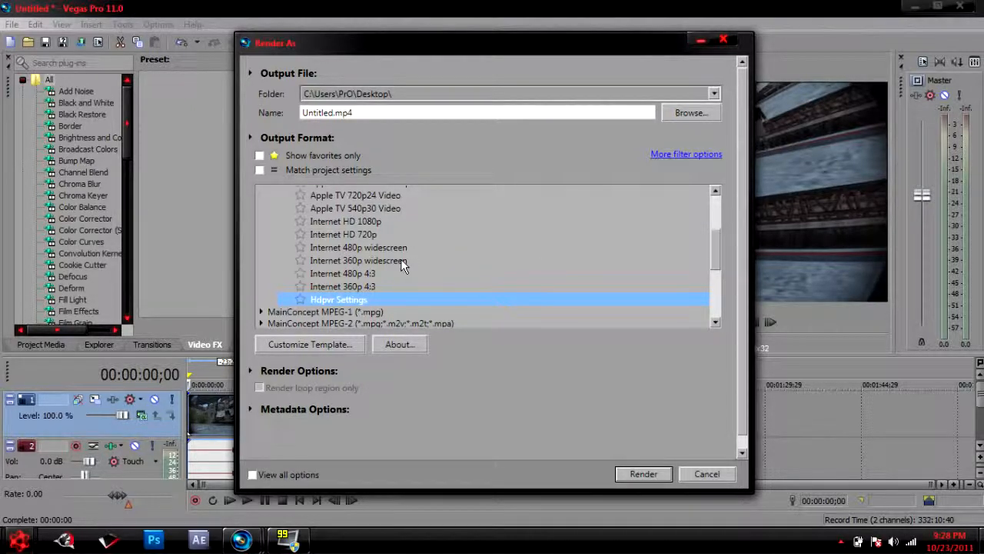
mouse_move(714, 242)
mouse_down()
mouse_move(717, 213)
mouse_move(716, 245)
mouse_up()
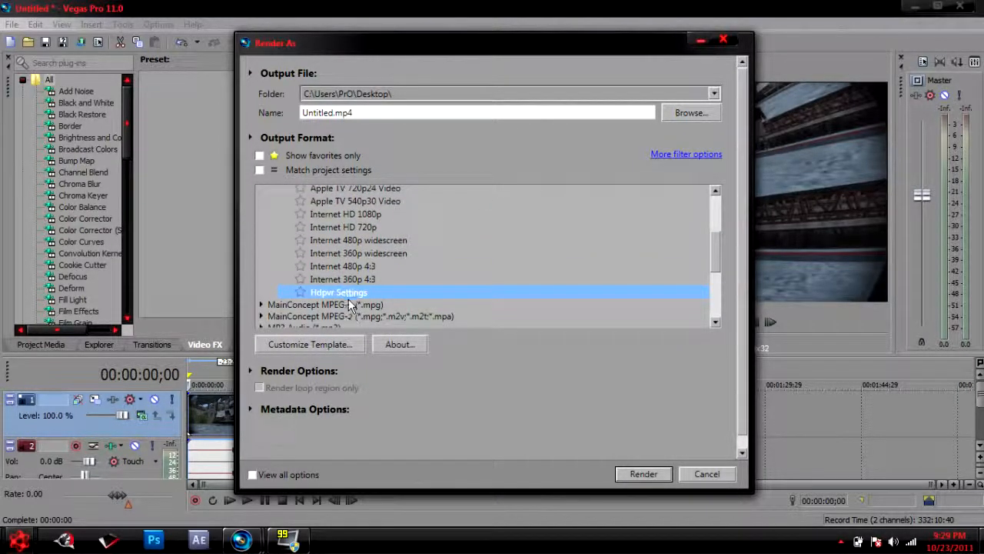
click(708, 240)
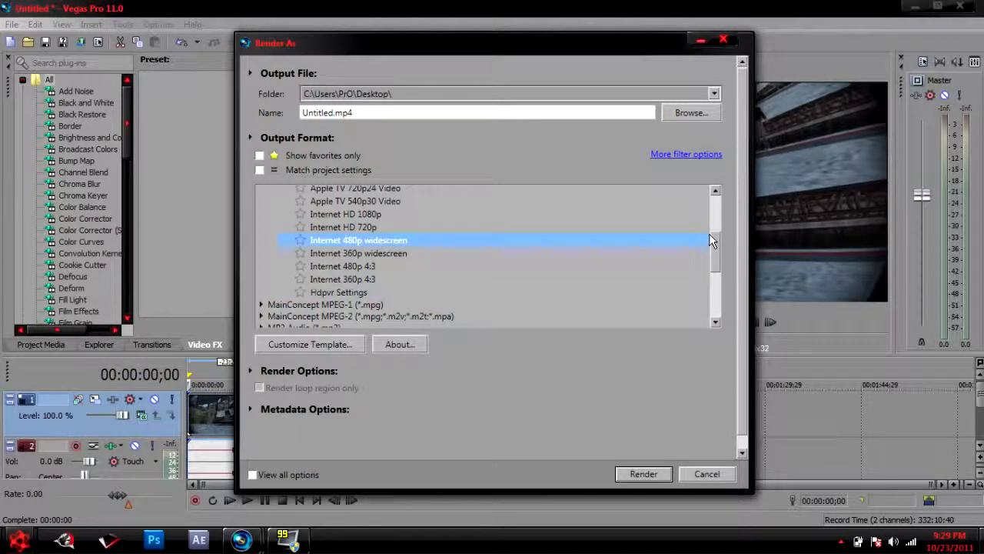
scroll(714, 238, up, 1)
drag(715, 233, 714, 229)
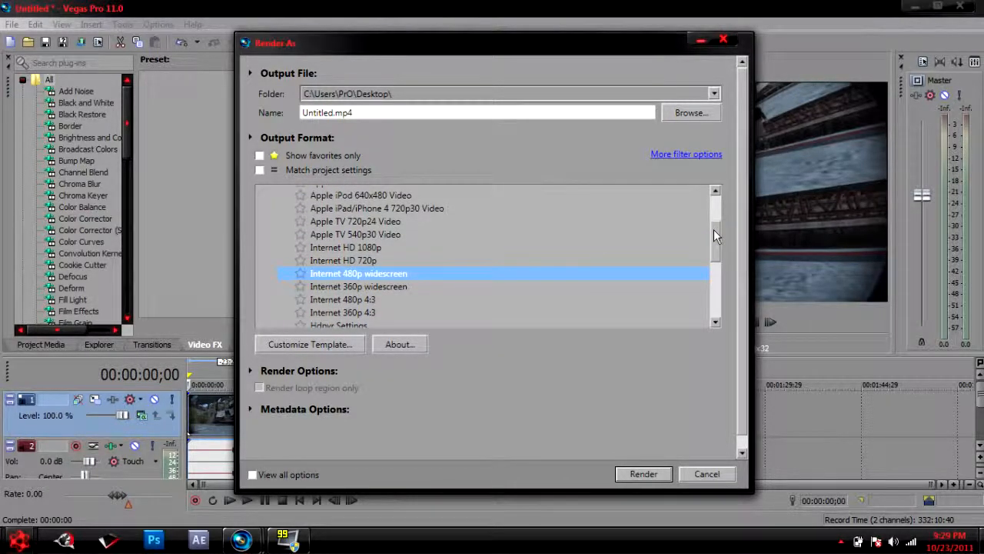
Customize the Internet HD 720p template and name the new template "Hdpvr rendering settings".
click(342, 261)
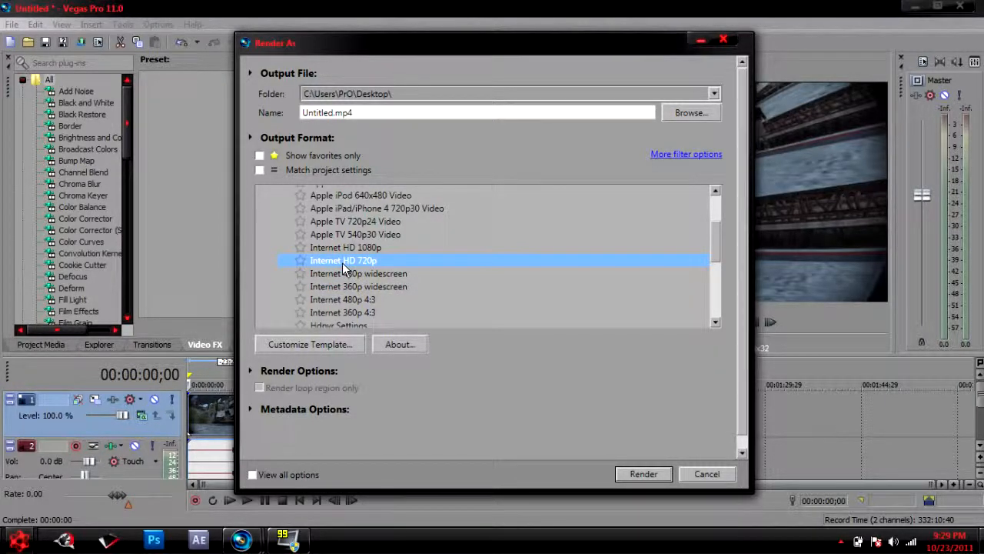
click(311, 347)
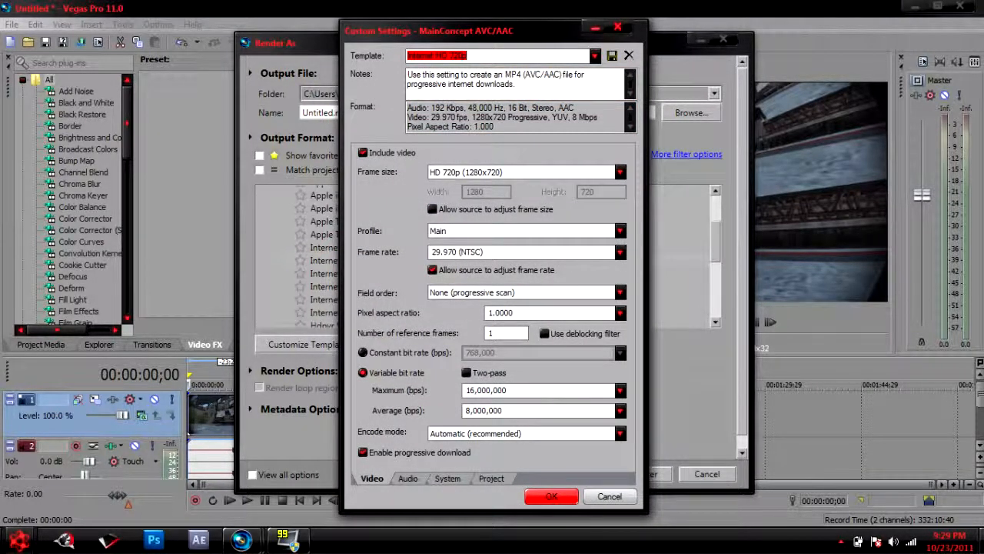
text(Hdpver)
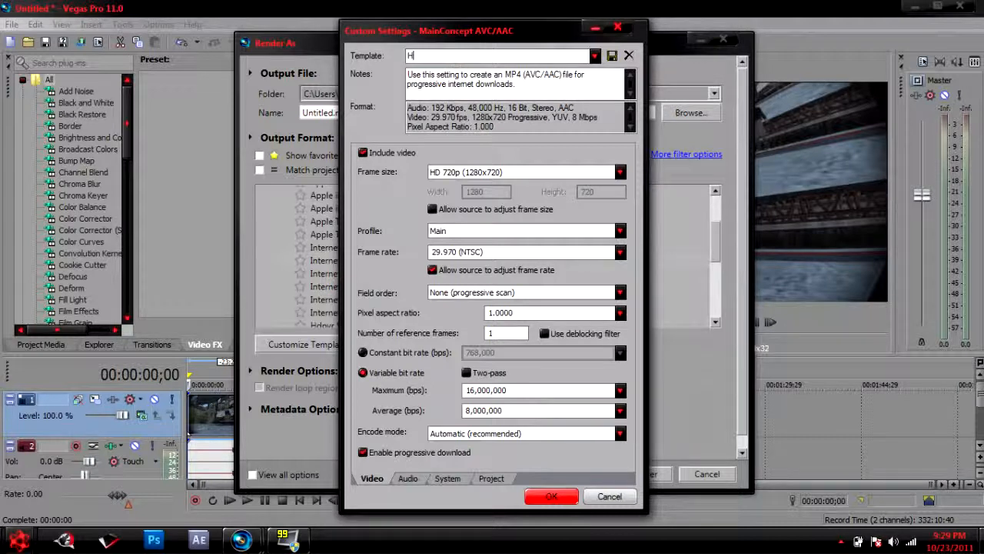
key(BackSpace)
key(BackSpace)
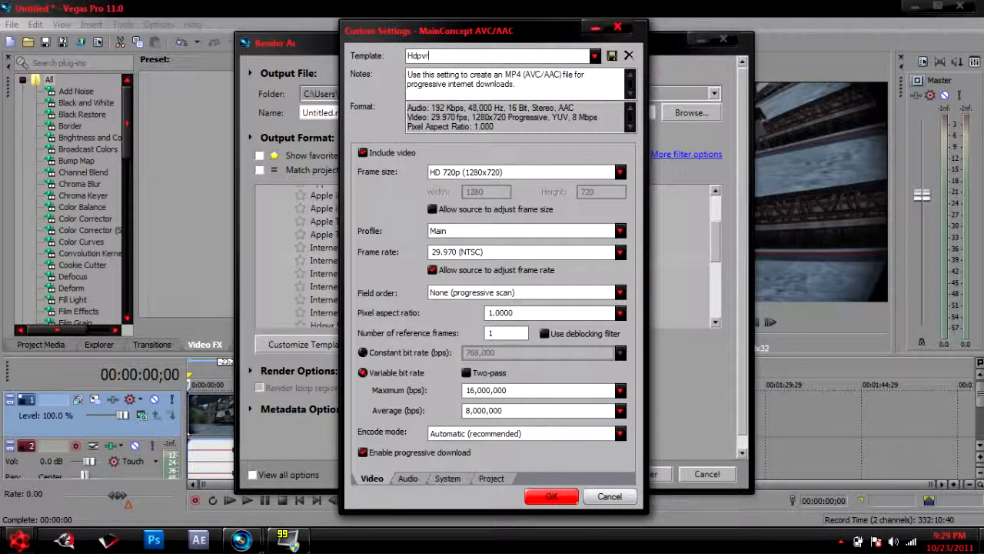
text(rendering settings)
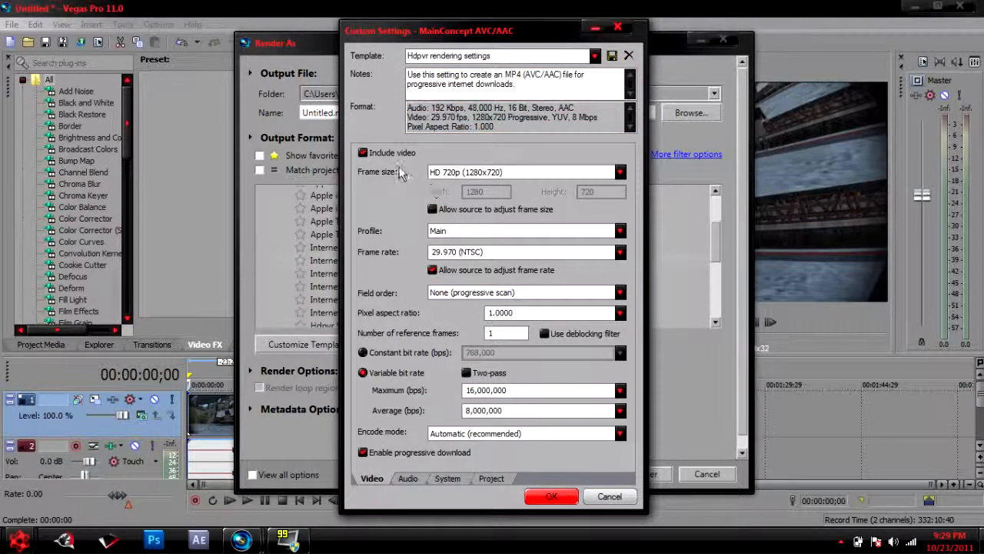
Use a custom frame size of 1280 by 720 without letting the source adjust the frame size.
click(492, 172)
click(485, 182)
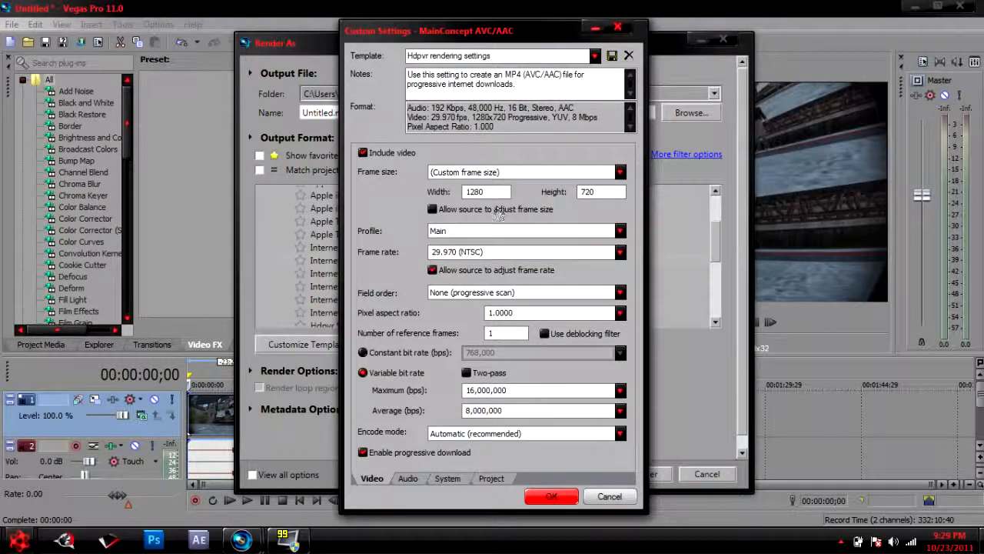
click(483, 193)
key(Tab)
click(442, 215)
Set the template's frame rate to 59.94 and stop the source from adjusting the frame rate.
click(433, 271)
click(493, 253)
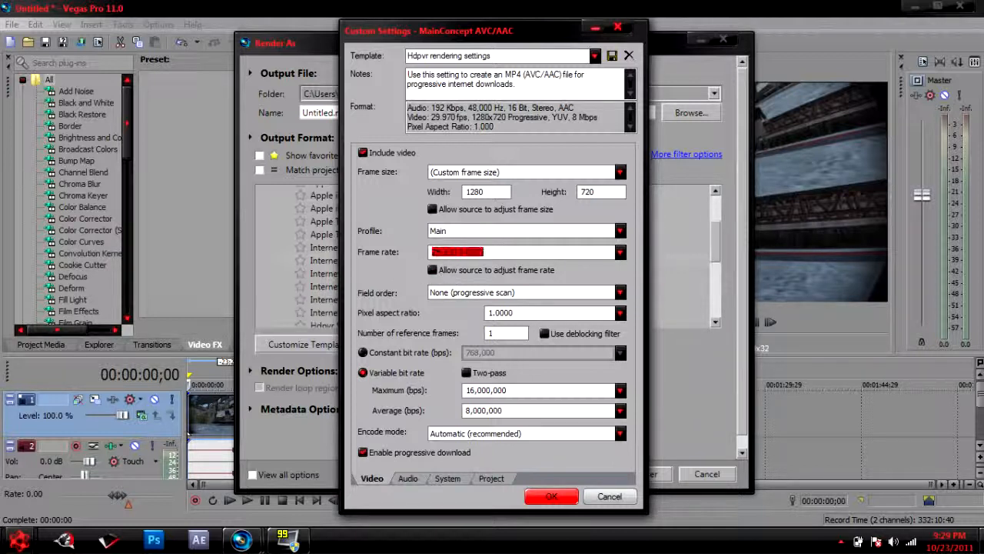
text(593)
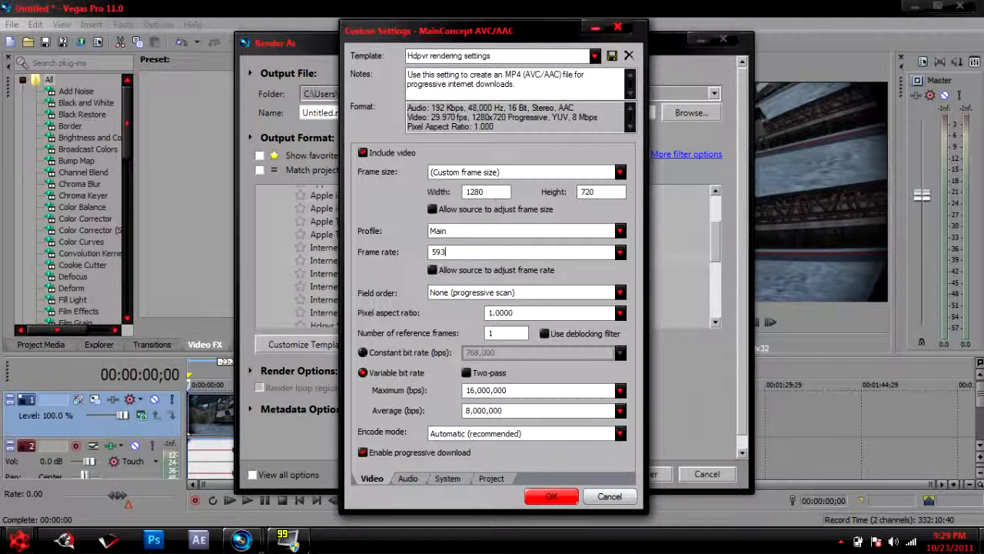
key(BackSpace)
text(.94)
click(558, 269)
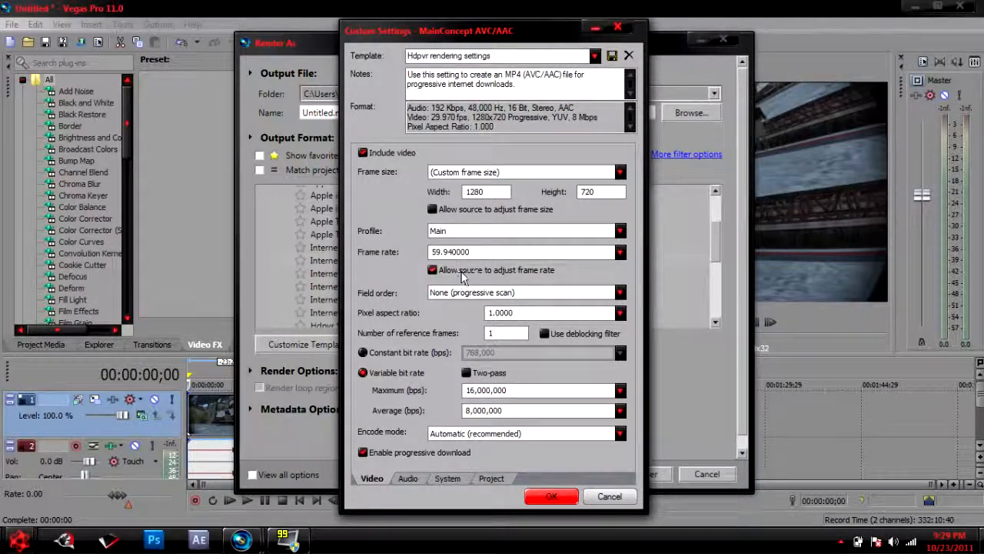
click(436, 273)
Set the number of reference frames to 4 and enable the deblocking filter.
click(504, 332)
key(BackSpace)
text(4)
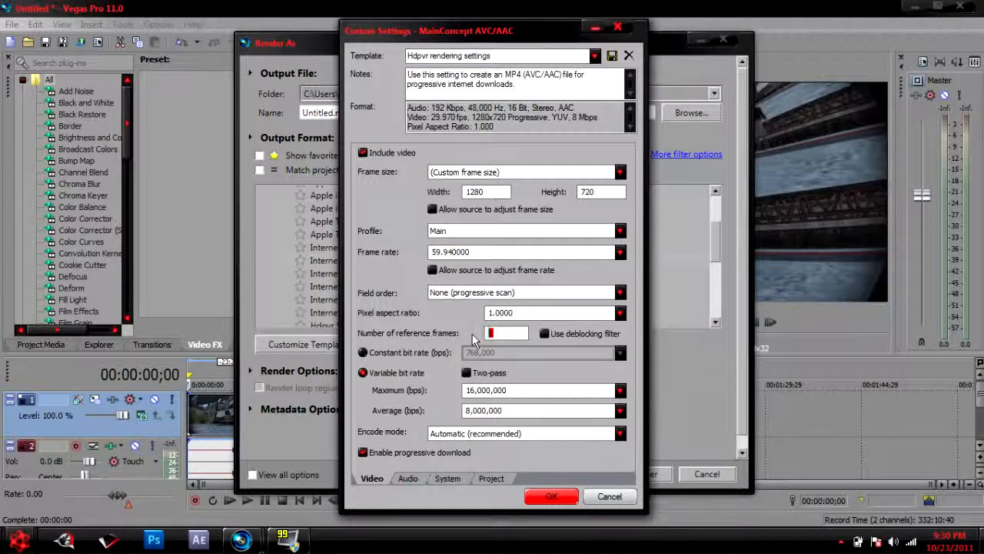
click(546, 334)
Set both the maximum and average variable bit rate to 14,000,000 bps, keeping the encode mode on Automatic (recommended).
click(467, 377)
key(Tab)
text(14,000,000)
key(Tab)
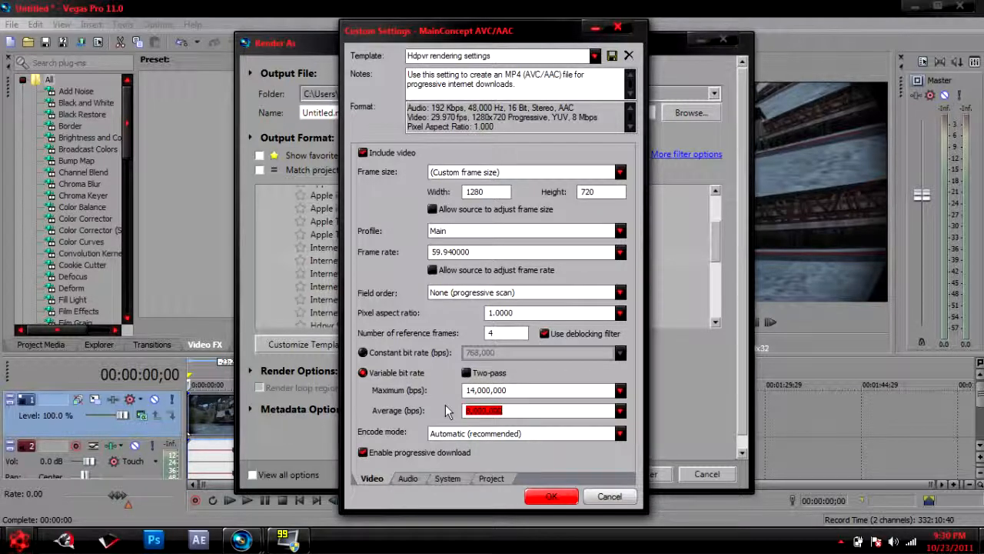
text(14,000)
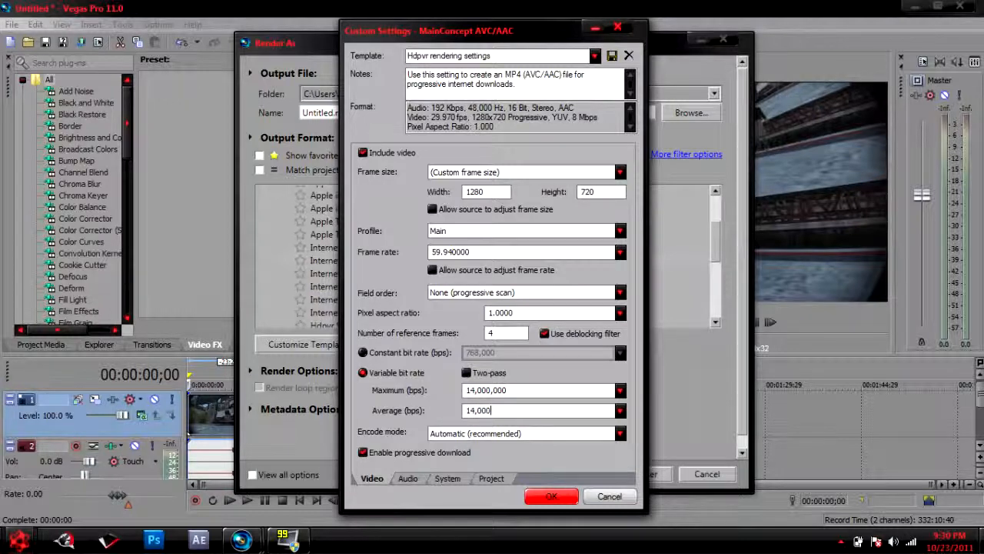
text(,000)
click(470, 436)
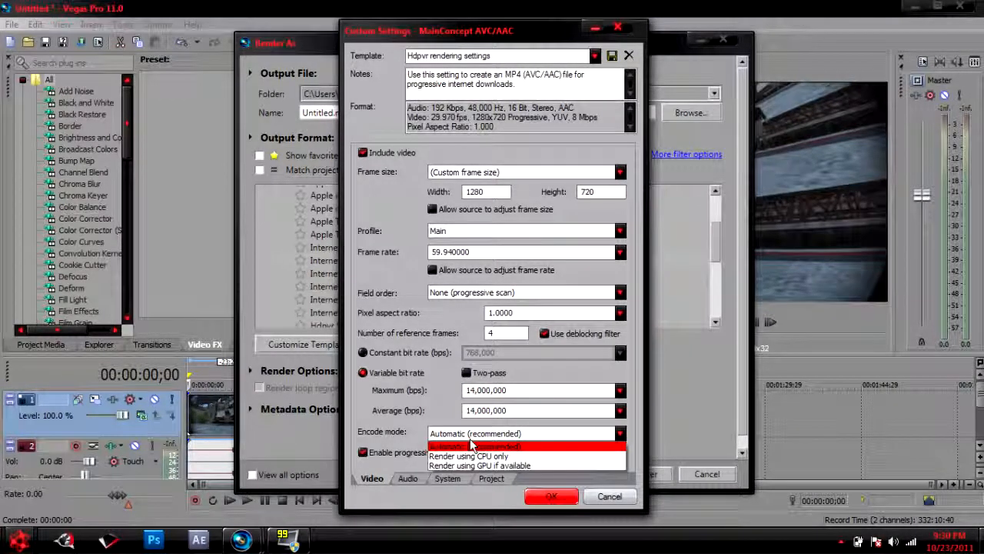
click(421, 431)
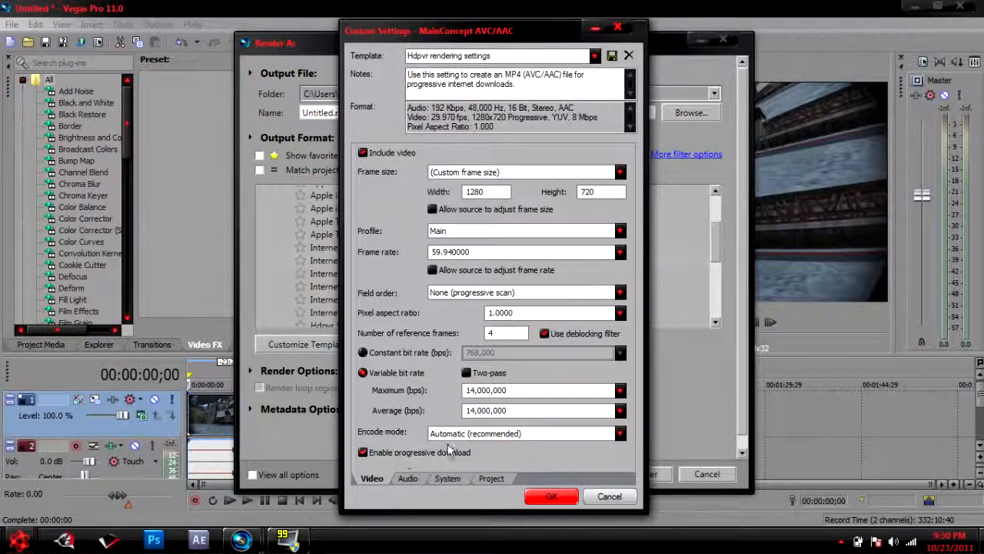
Set the template's audio bit rate to 320,000 bps.
click(412, 478)
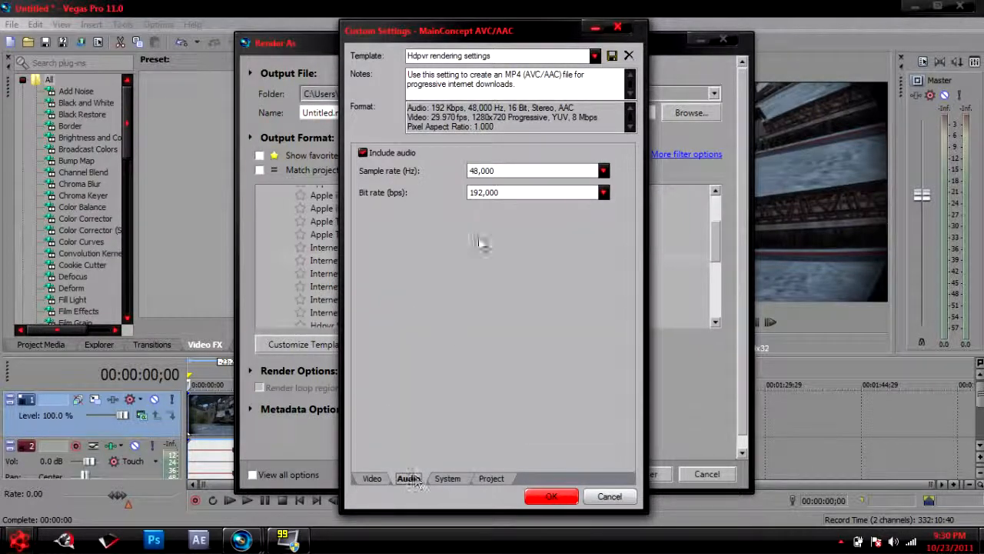
click(492, 192)
click(502, 416)
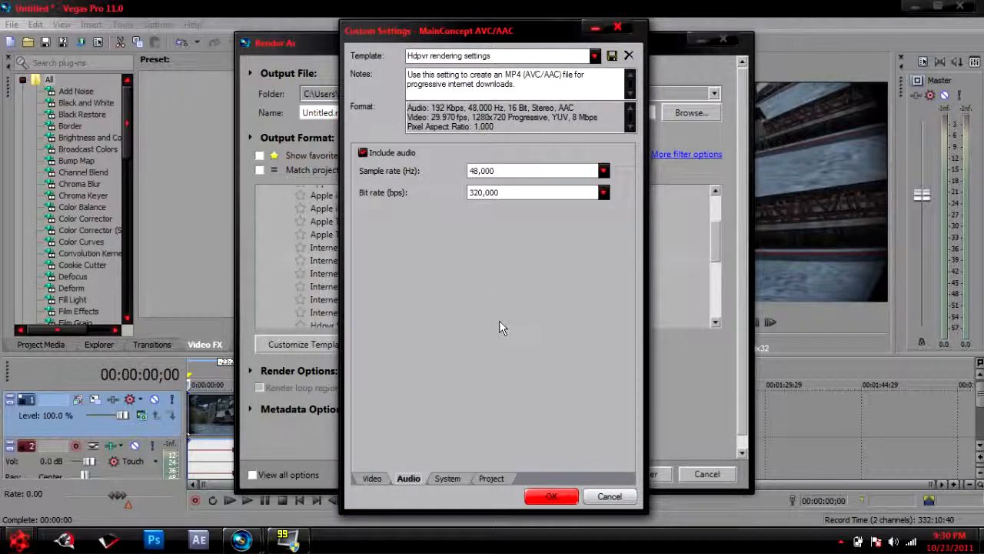
Set the template's video rendering quality to Best and accept the custom settings.
click(458, 481)
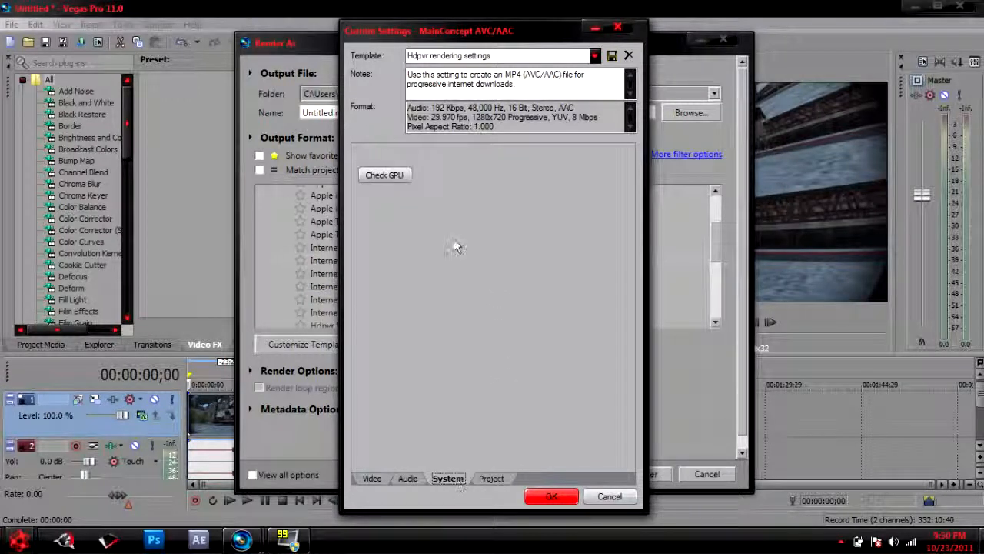
click(492, 478)
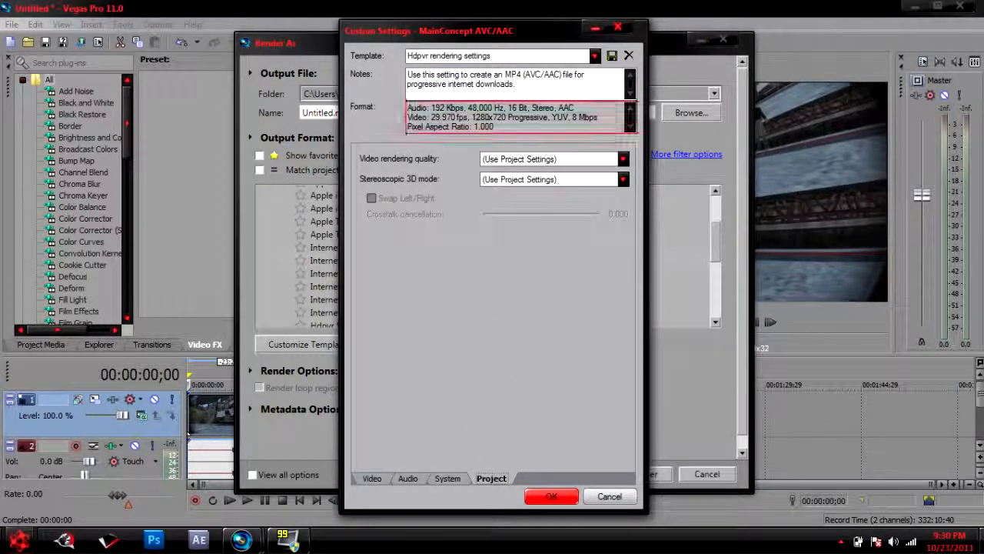
click(544, 159)
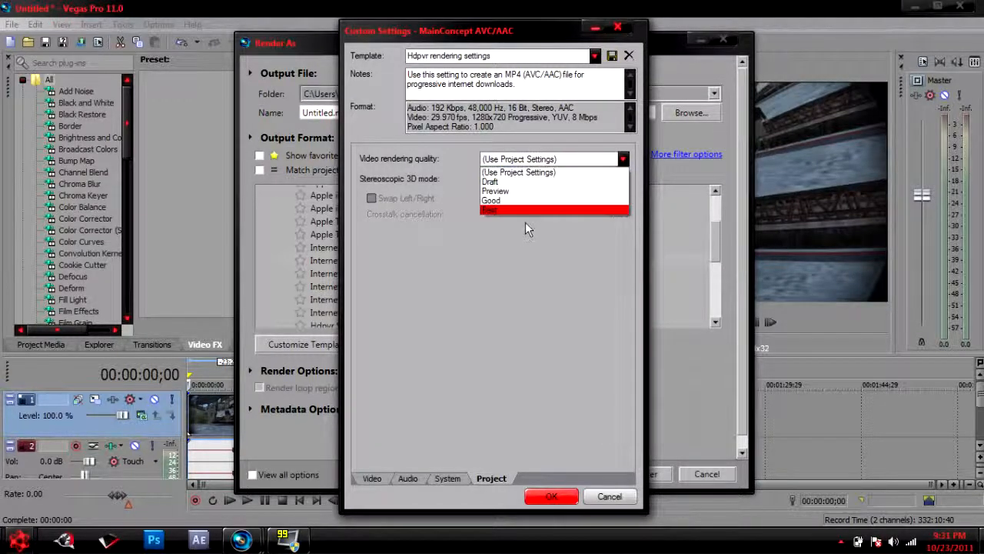
click(515, 210)
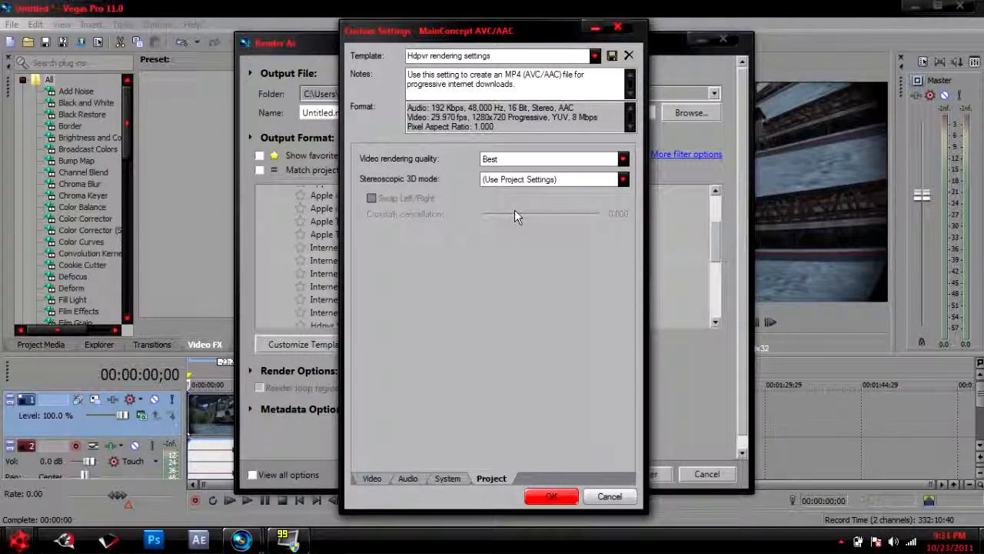
click(551, 500)
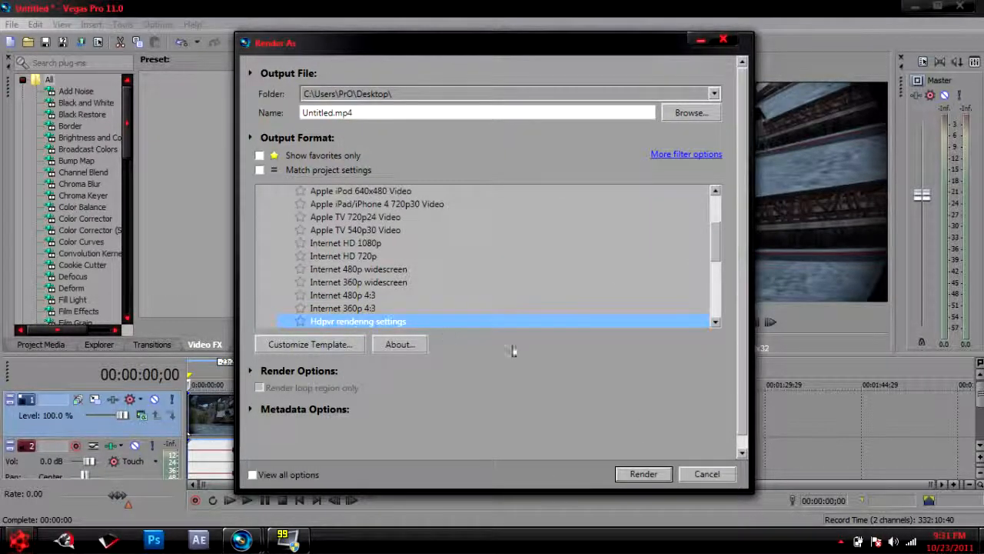
scroll(715, 242, down, 2)
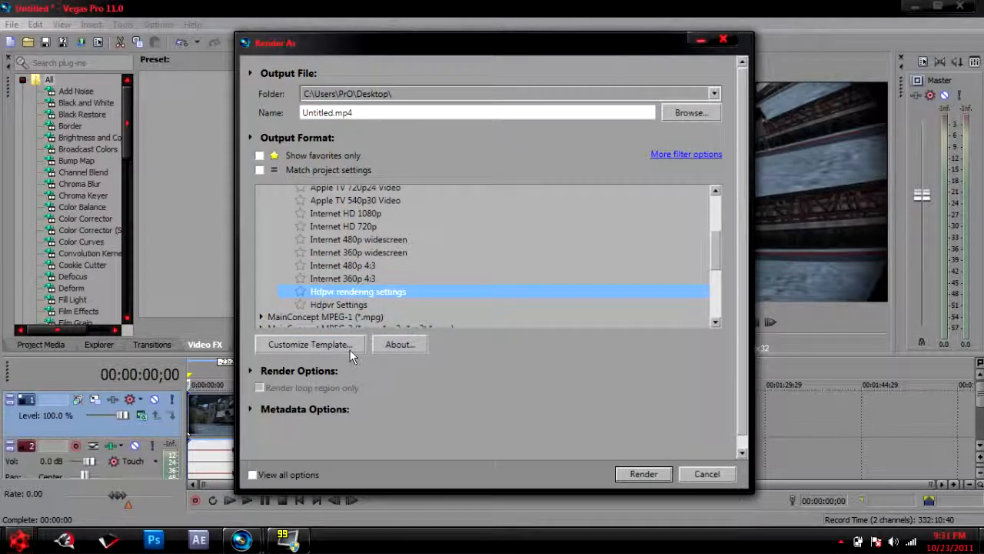
click(688, 113)
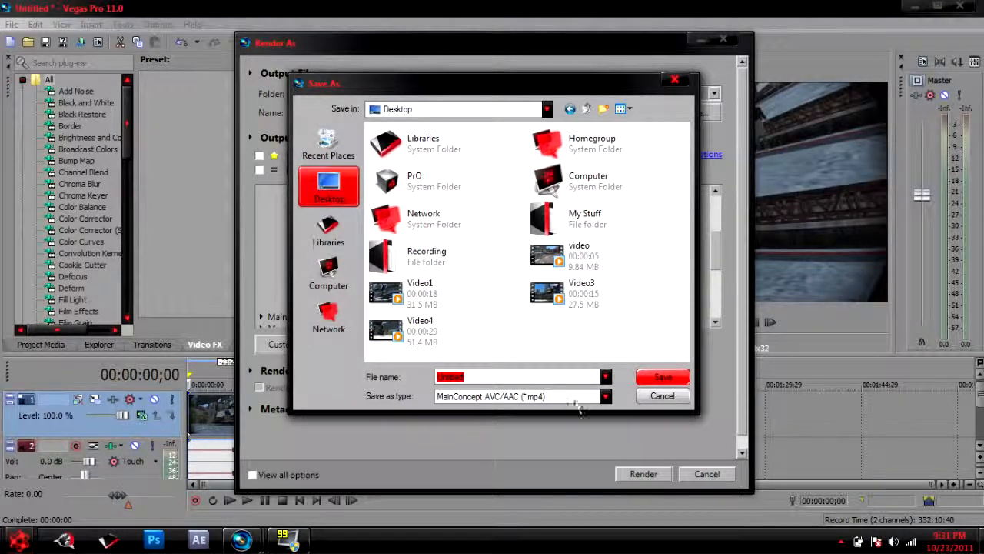
click(504, 397)
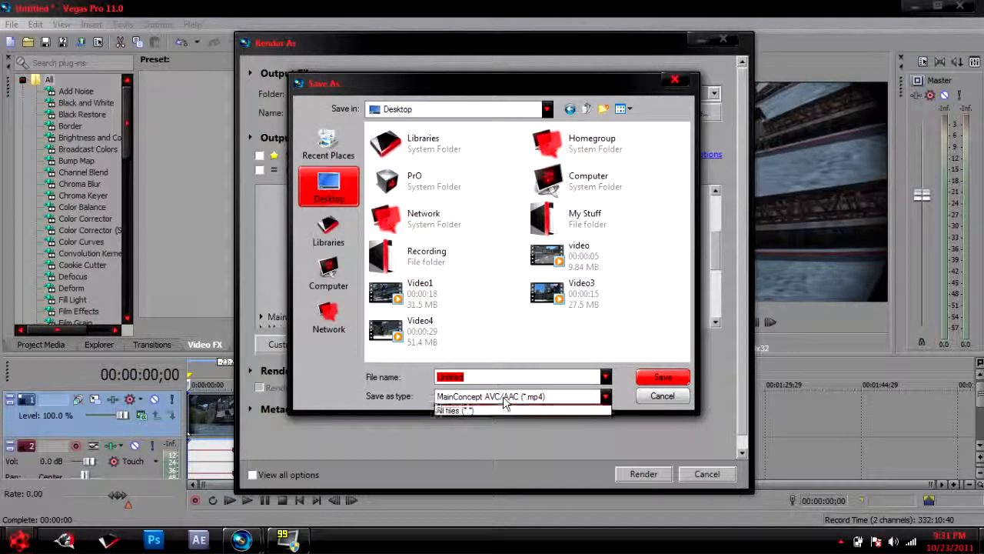
click(504, 403)
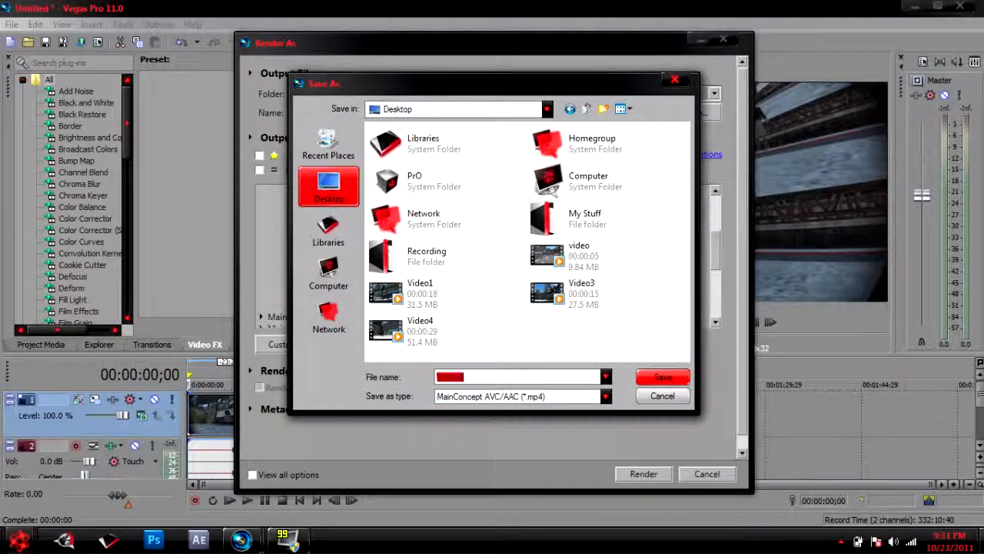
text(egergtne)
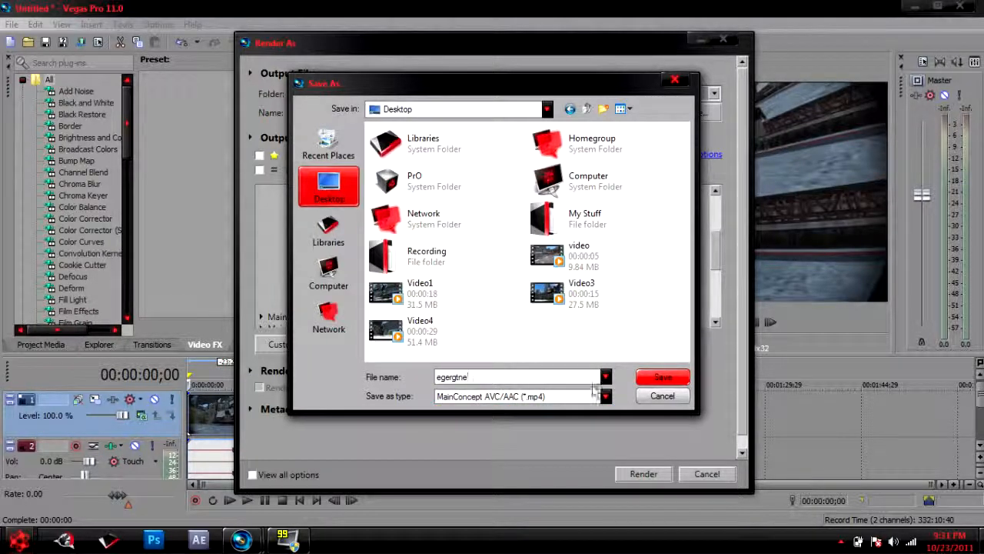
click(662, 396)
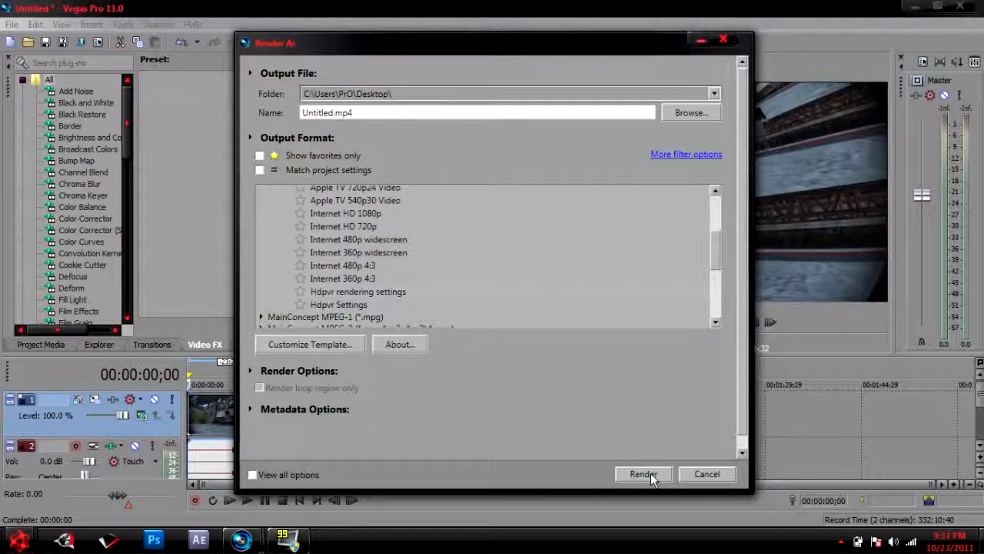